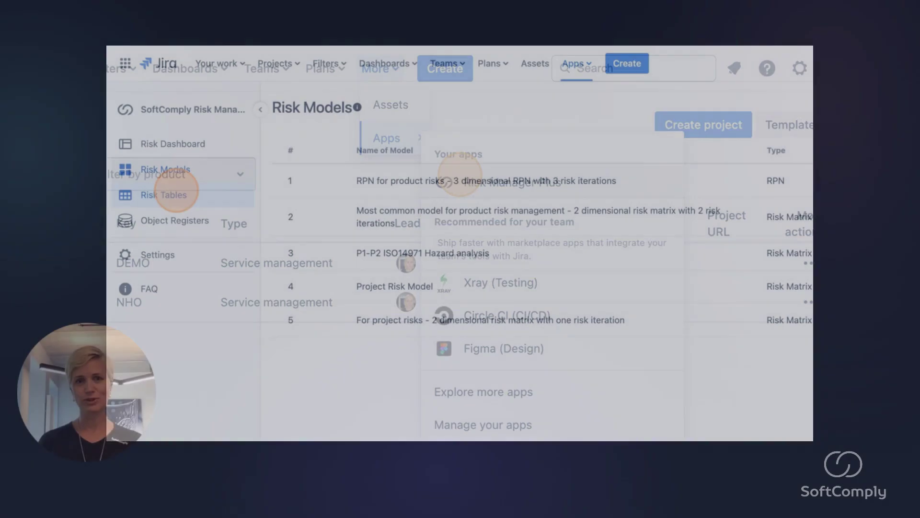
# - Create a new risk table and name it Project Risks
pyautogui.click(175, 194)
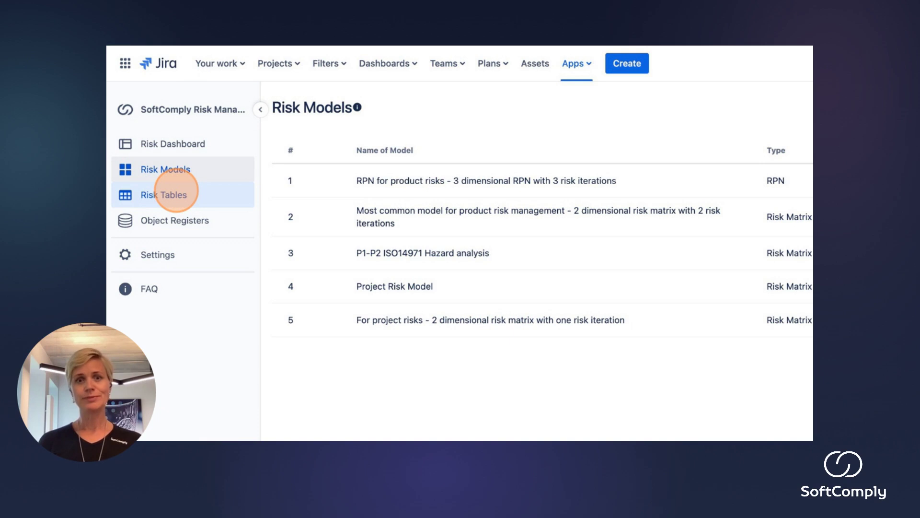
pyautogui.click(770, 109)
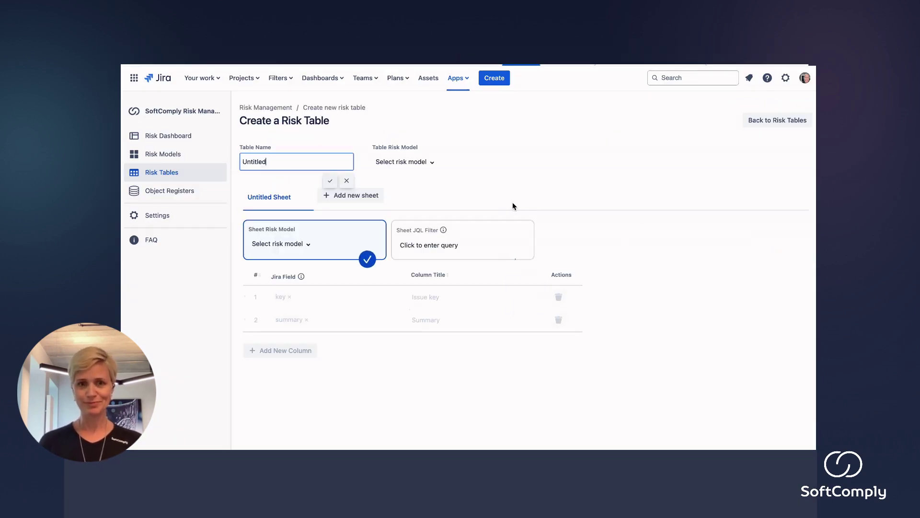
pyautogui.press('super+a')
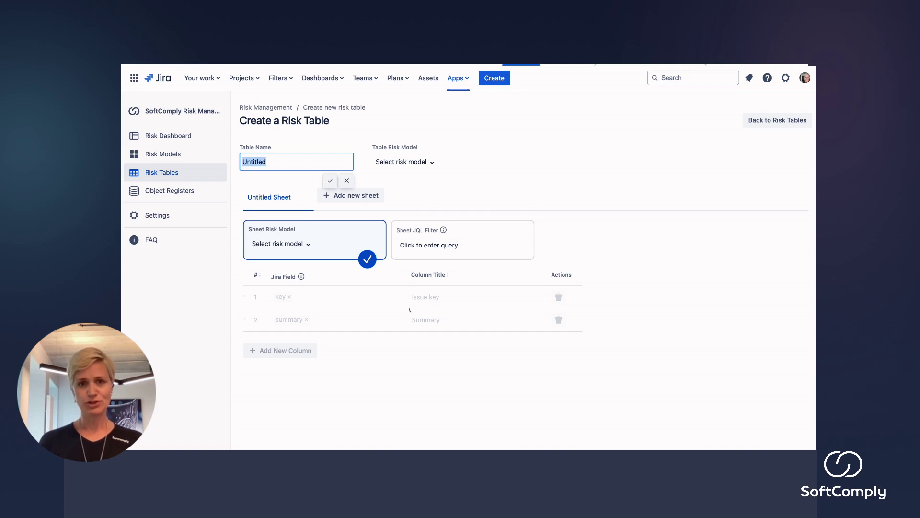
pyautogui.write('Project Risks')
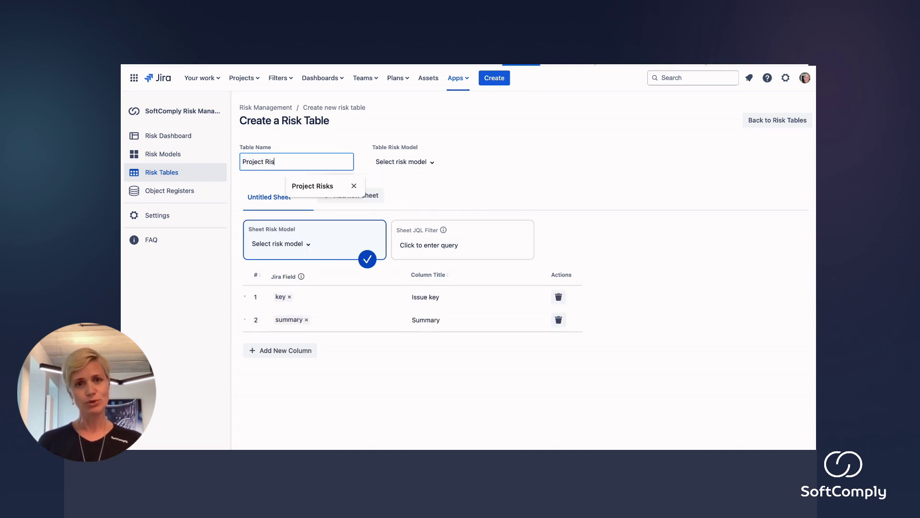
pyautogui.press('Return')
# - Rename the untitled sheet of the risk table as Risks
pyautogui.click(289, 198)
pyautogui.tripleClick(288, 197)
pyautogui.write('Risks')
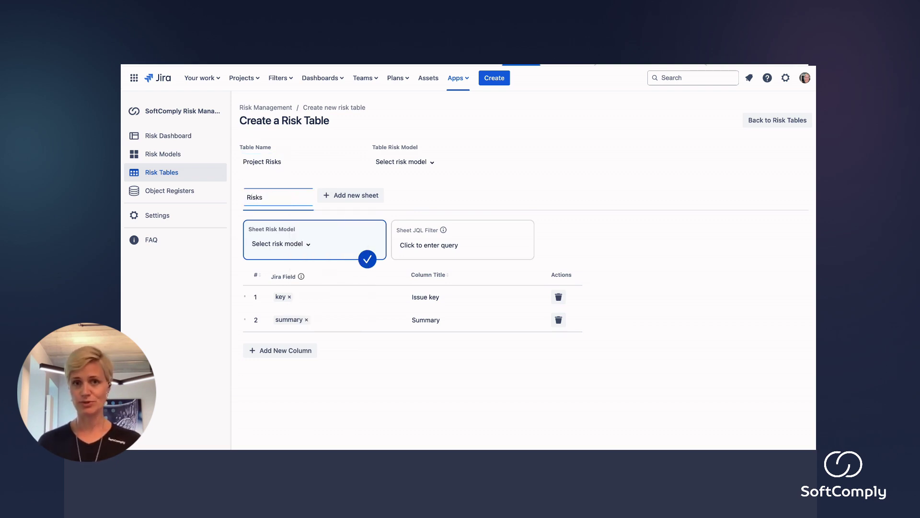
# - Set the sheet's risk model to Project Risk Model and add all of its risk model columns to the table
pyautogui.click(292, 243)
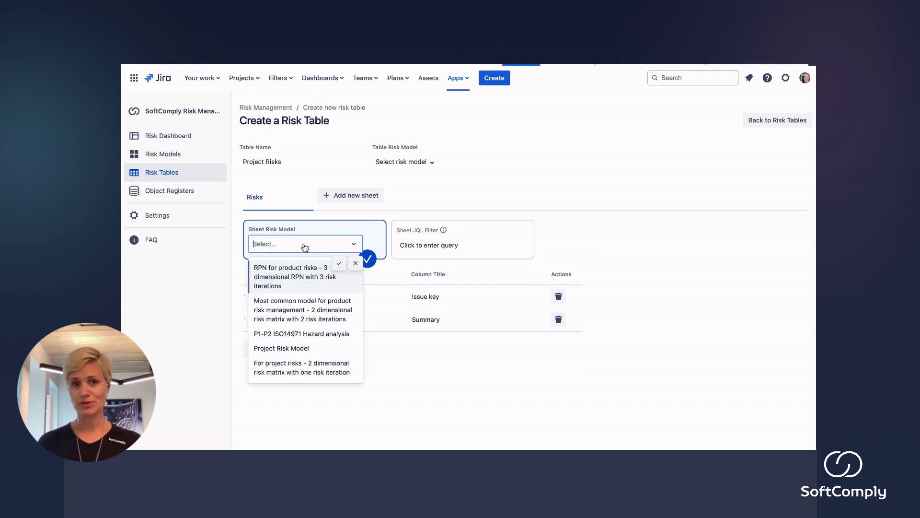
pyautogui.click(306, 348)
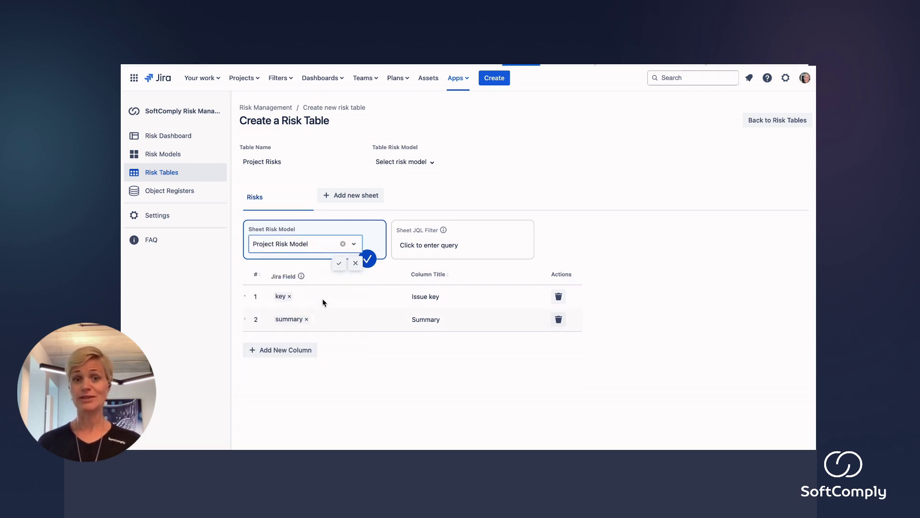
pyautogui.click(339, 264)
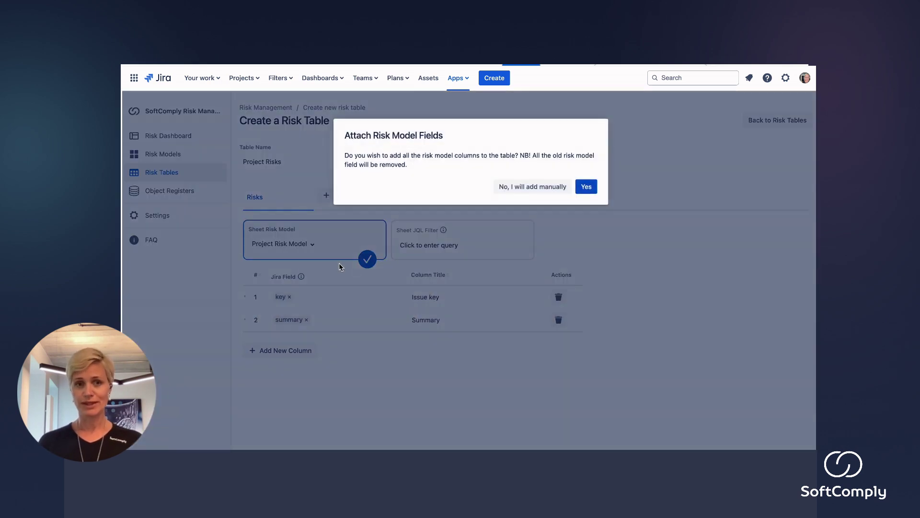
pyautogui.click(586, 186)
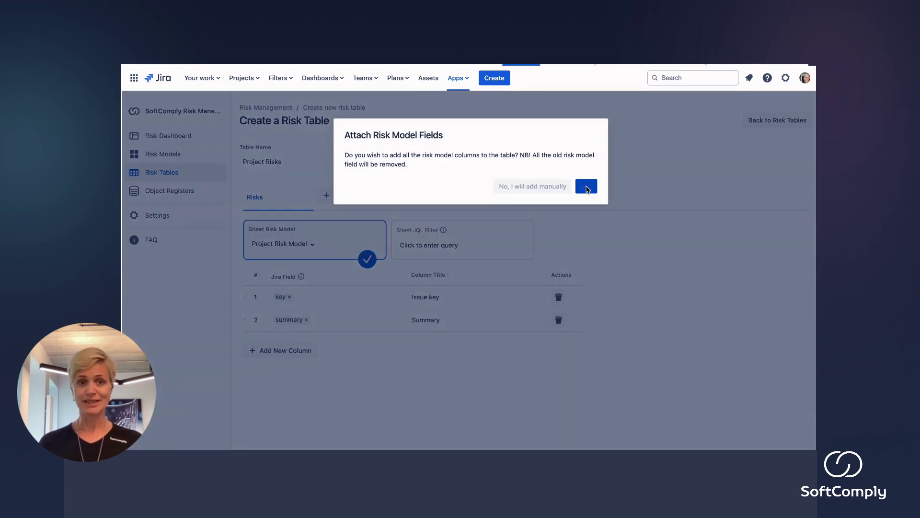
# - Move the Initial Risk Class column up to directly after Initial Likelihood
pyautogui.scroll(-1, 332, 338)
pyautogui.scroll(-3, 340, 341)
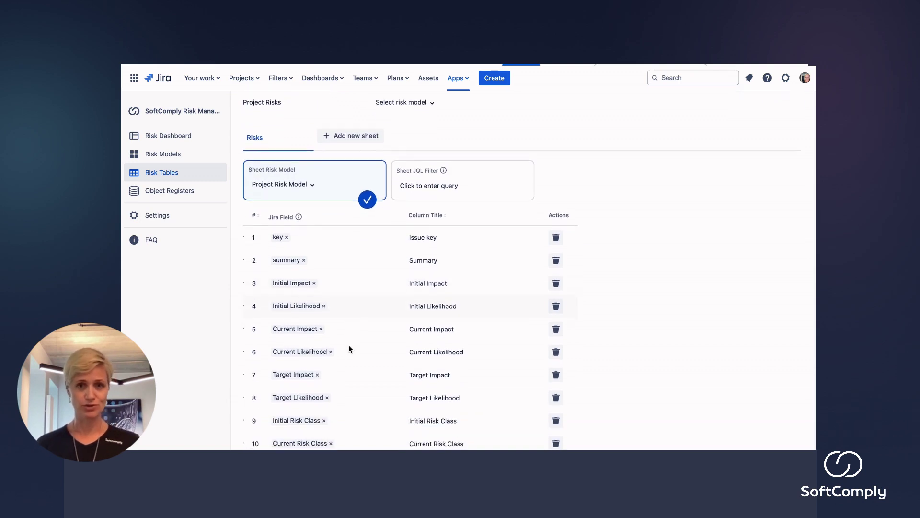
pyautogui.scroll(-3, 357, 361)
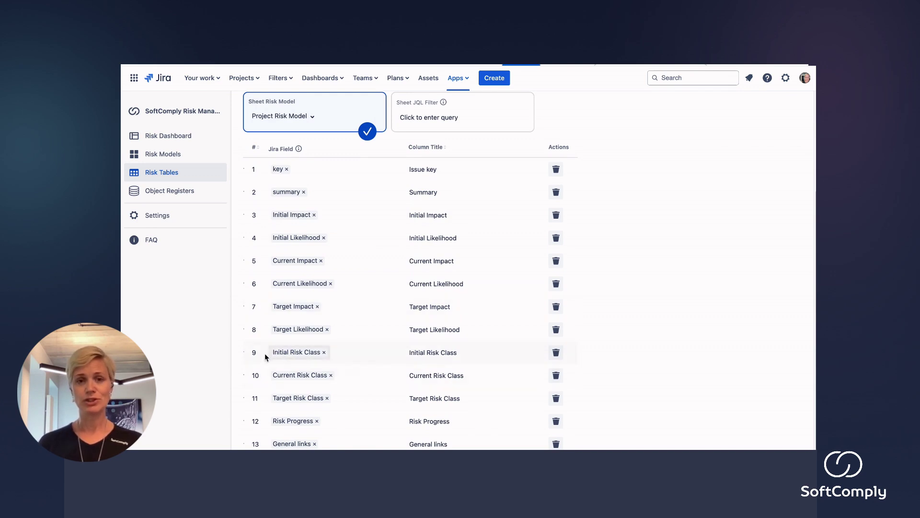
pyautogui.moveTo(261, 359); pyautogui.dragTo(264, 272)
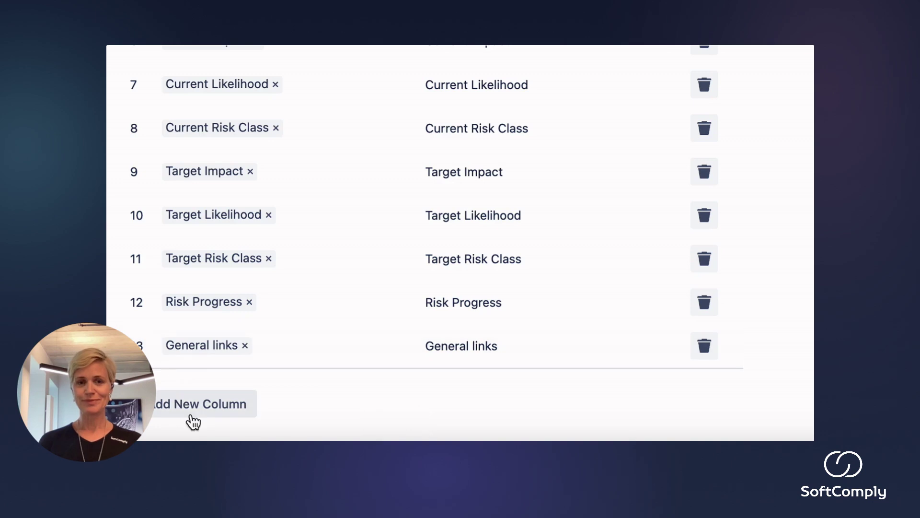
# - Add a new column to the risk table that uses the existing Jira field Assignee
pyautogui.click(177, 412)
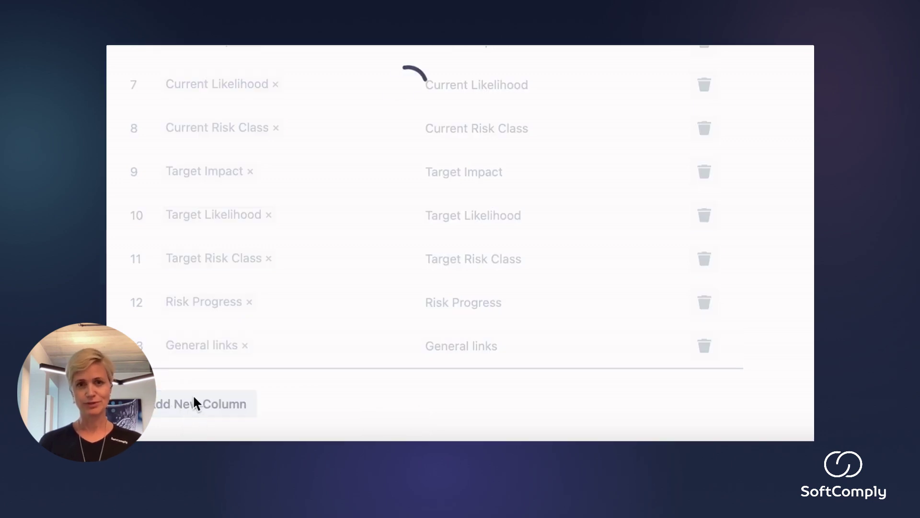
pyautogui.click(238, 389)
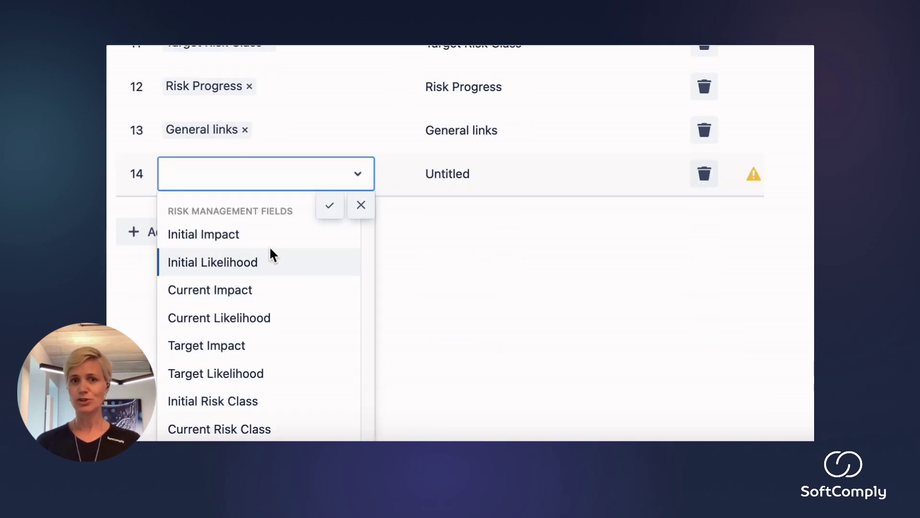
pyautogui.scroll(-5, 271, 254)
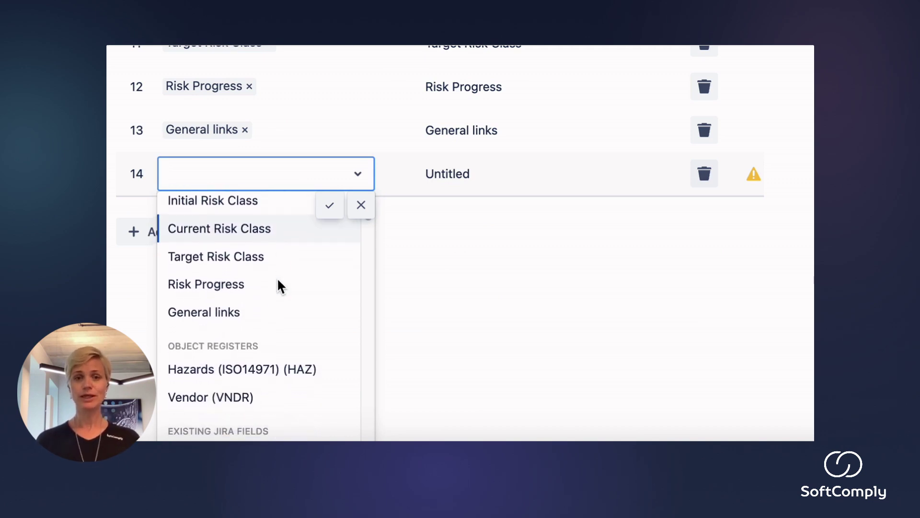
pyautogui.scroll(-4, 279, 283)
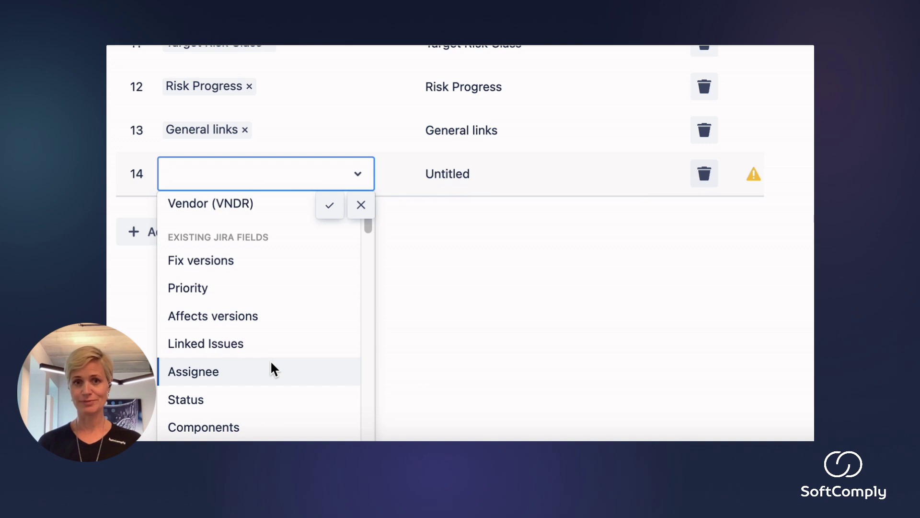
pyautogui.click(270, 360)
pyautogui.click(329, 378)
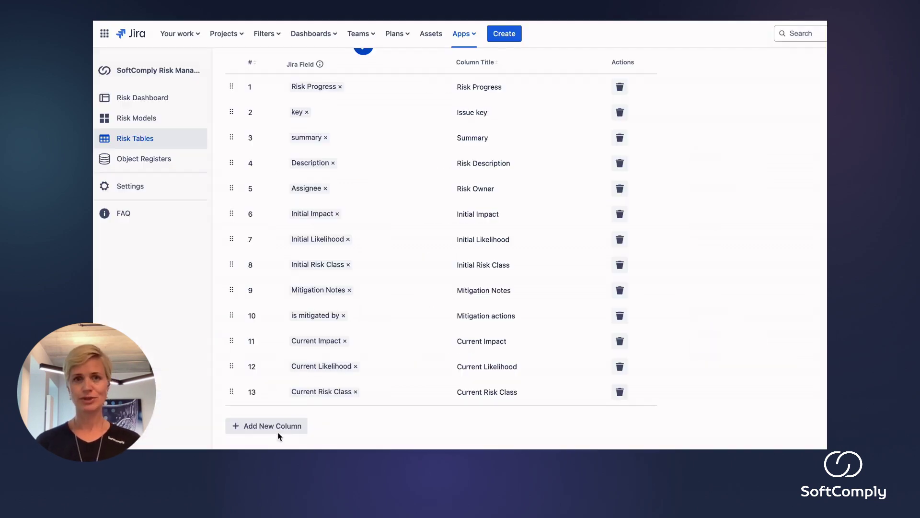
# - Add another column after Current Risk Class and search its Jira field options for "comm"
pyautogui.click(280, 426)
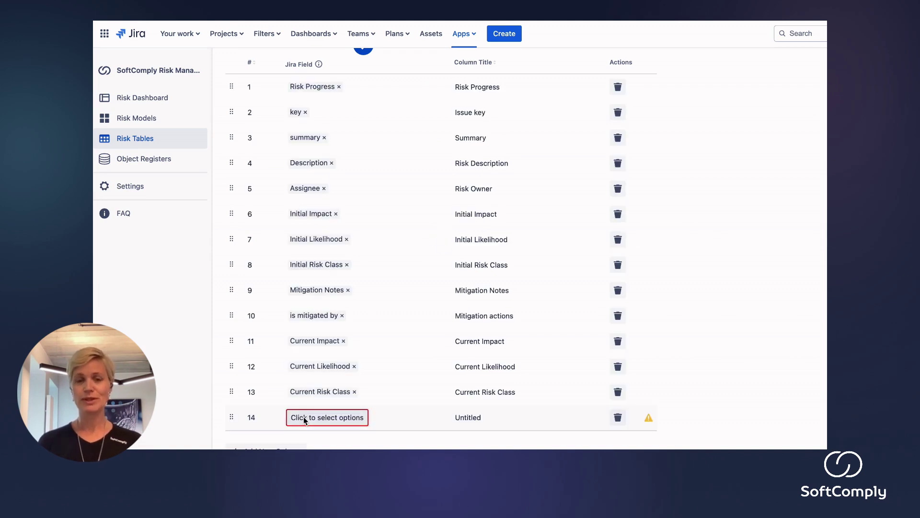
pyautogui.click(303, 416)
pyautogui.write('comm')
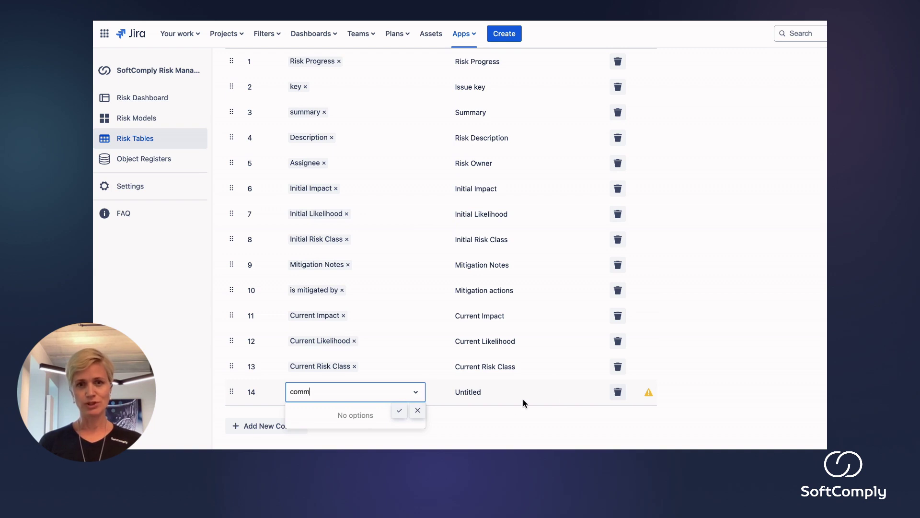
pyautogui.moveTo(645, 392)
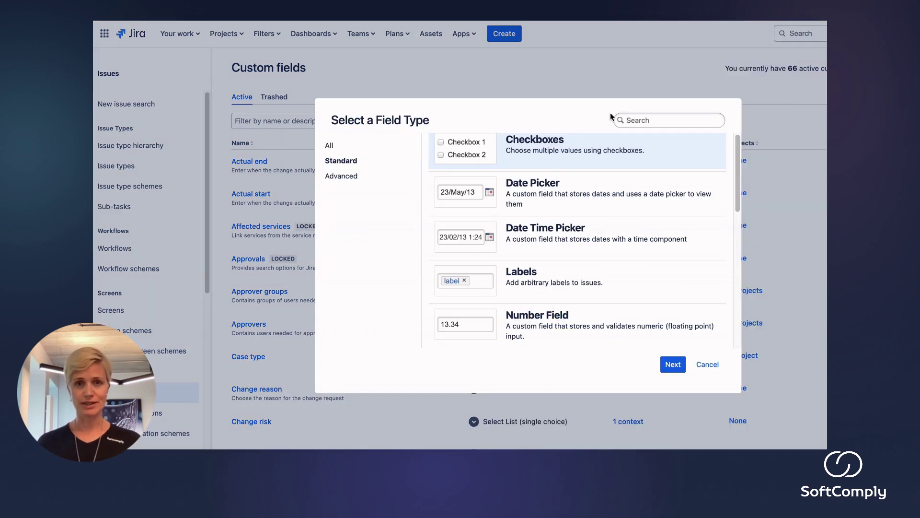
# - Create a Paragraph (supports rich text) custom field named Comments in the Jira custom fields settings and select all screens for it
pyautogui.scroll(-3, 589, 238)
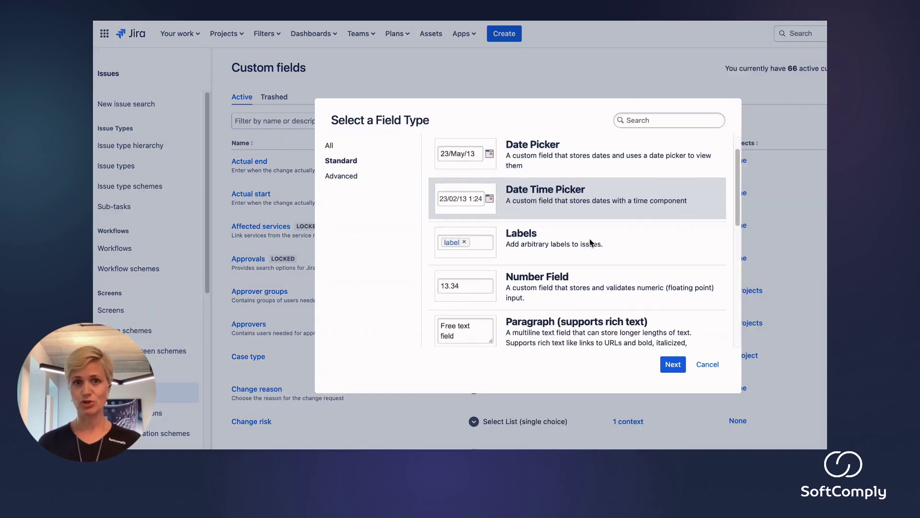
pyautogui.scroll(-1, 591, 246)
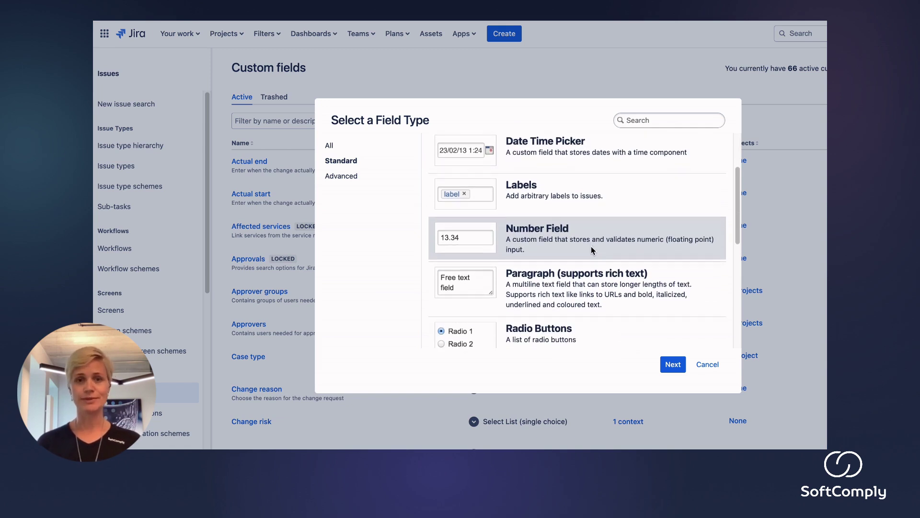
pyautogui.scroll(-10, 591, 247)
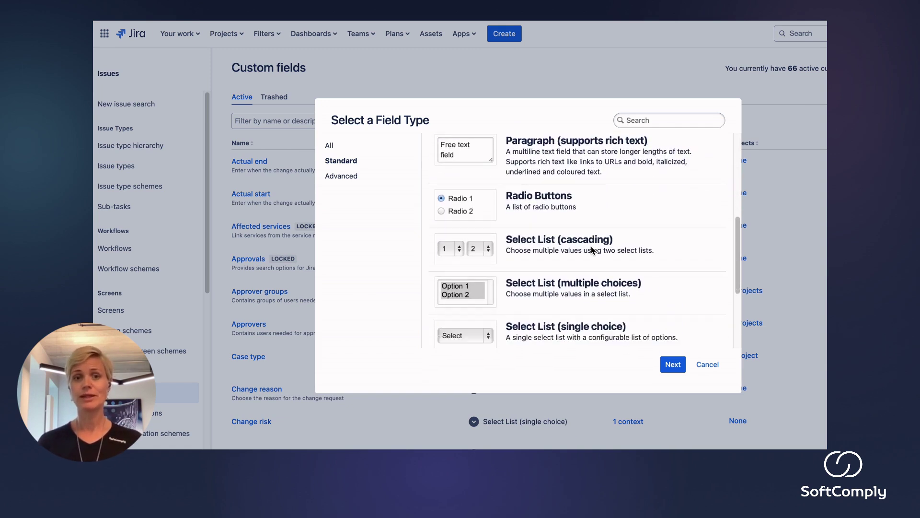
pyautogui.scroll(4, 592, 247)
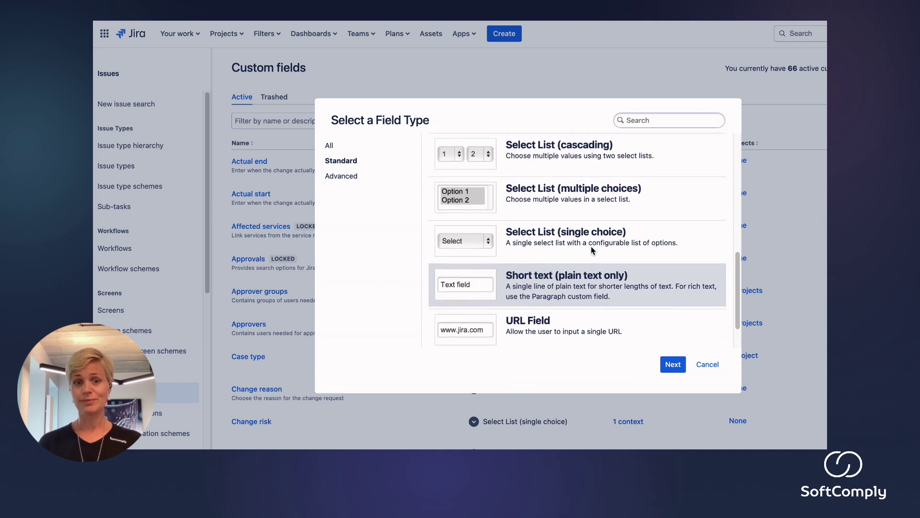
pyautogui.scroll(3, 593, 249)
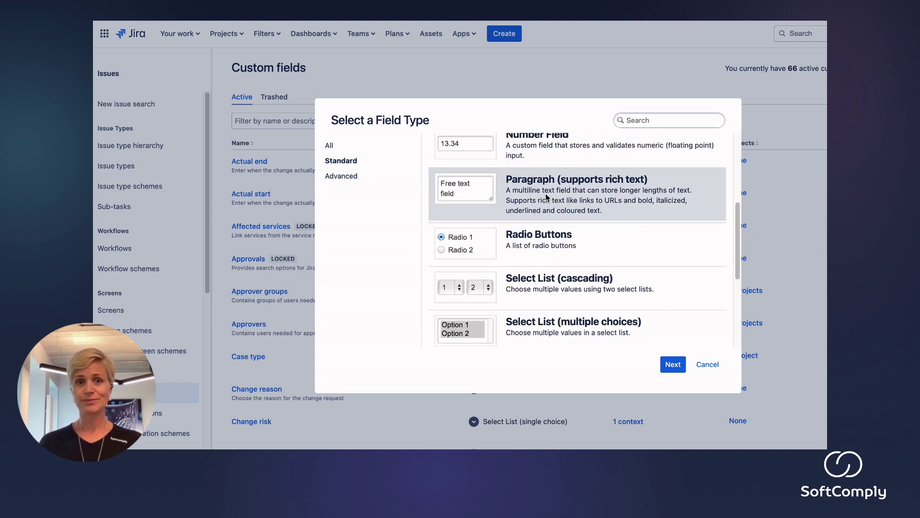
pyautogui.click(673, 364)
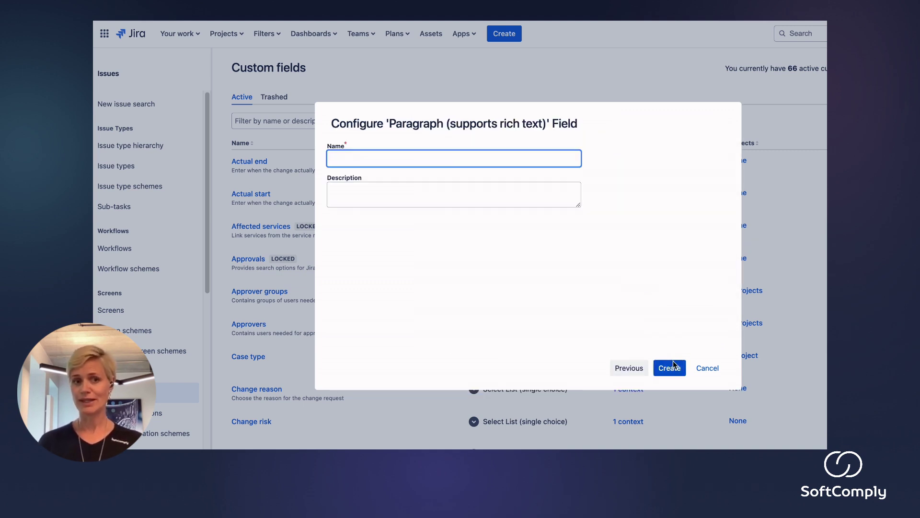
pyautogui.write('Comments')
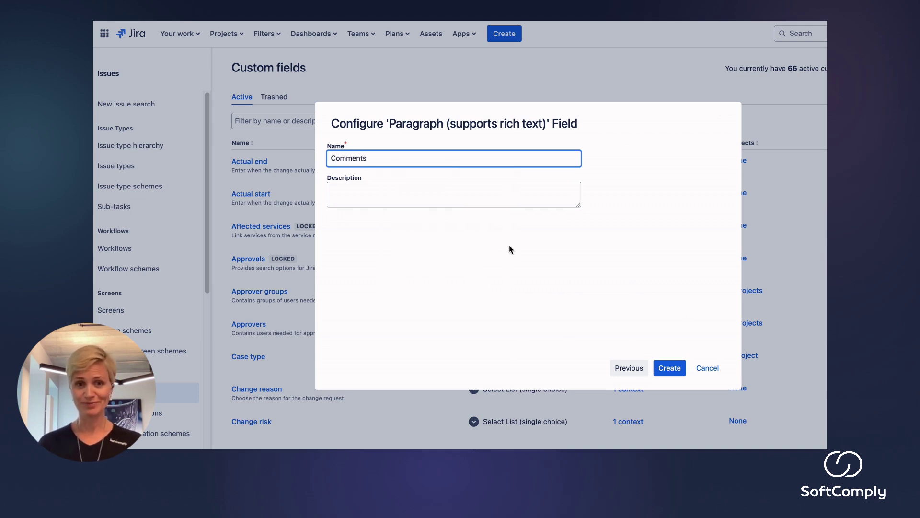
pyautogui.click(669, 373)
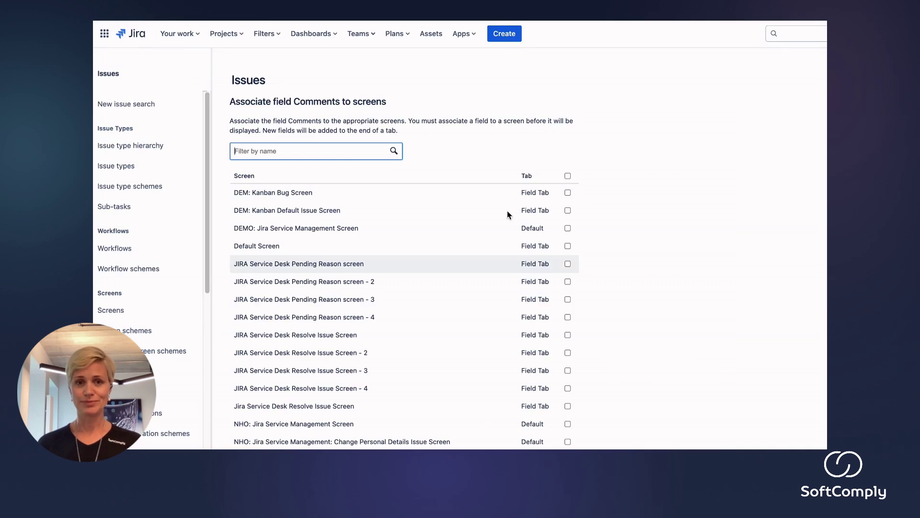
pyautogui.click(567, 176)
pyautogui.scroll(-6, 623, 254)
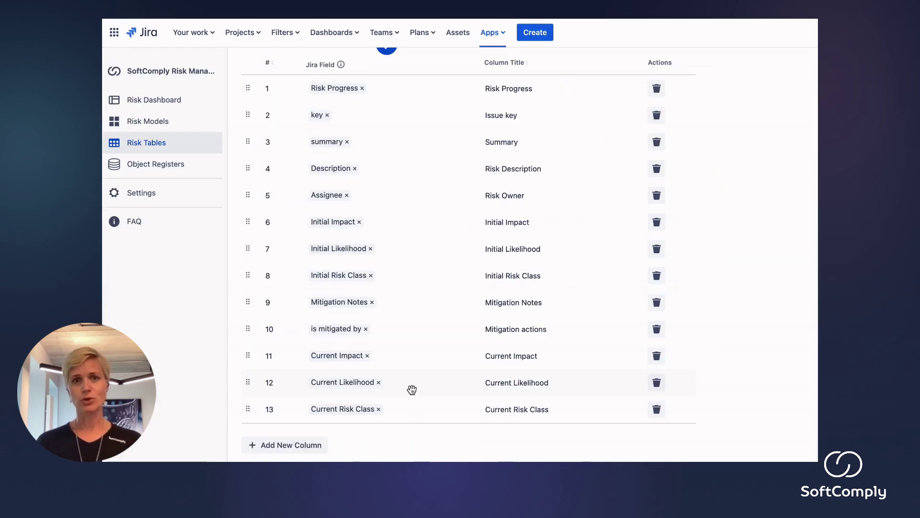
# - Assign the Project Risks risk table to Project ABC
pyautogui.scroll(3, 412, 388)
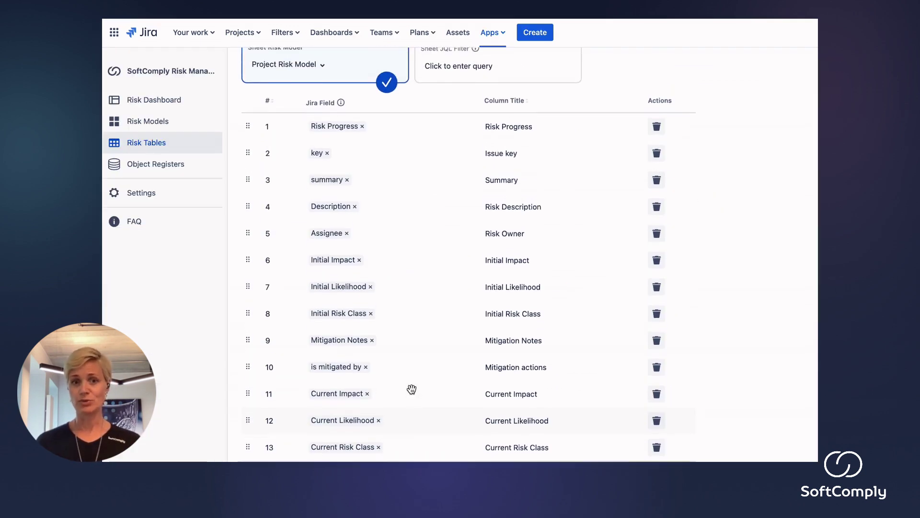
pyautogui.scroll(3, 411, 388)
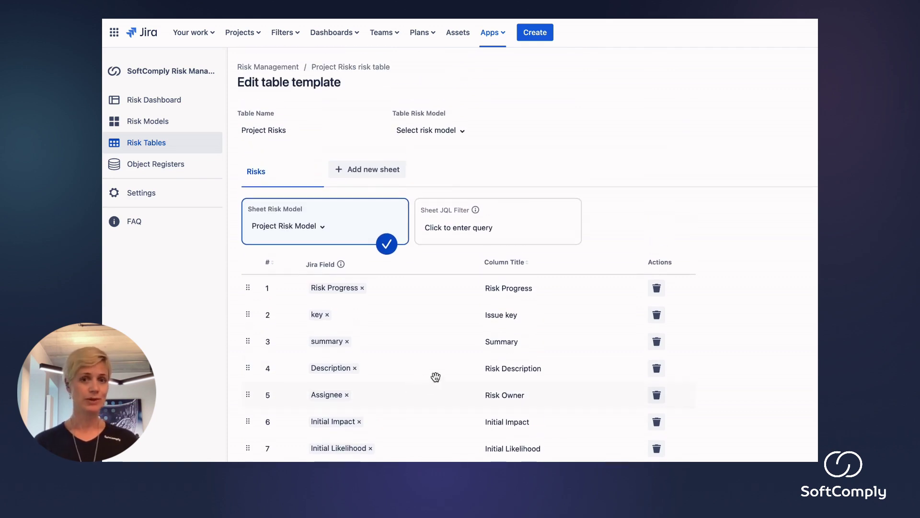
pyautogui.click(150, 145)
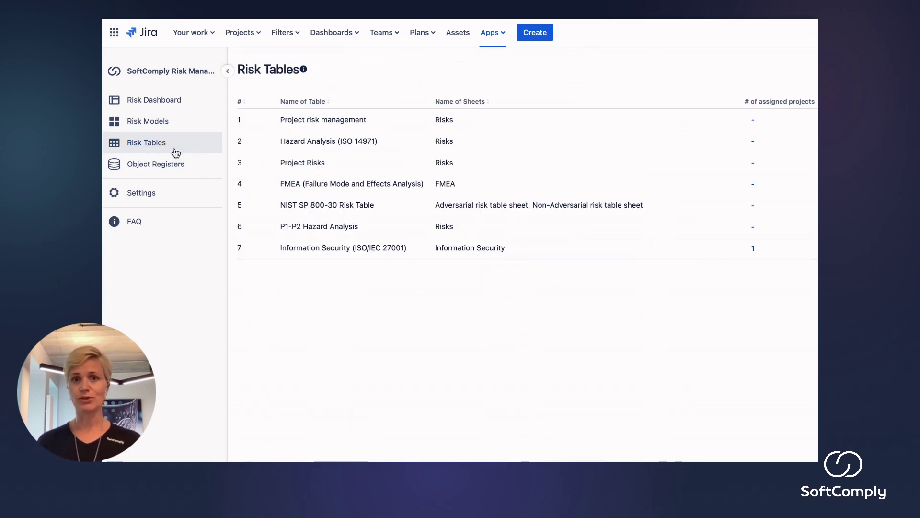
pyautogui.click(778, 166)
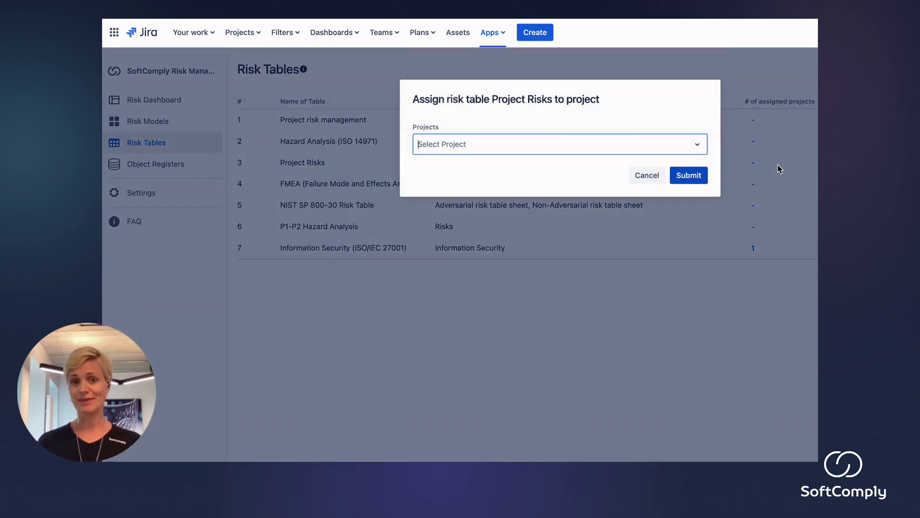
pyautogui.write('project')
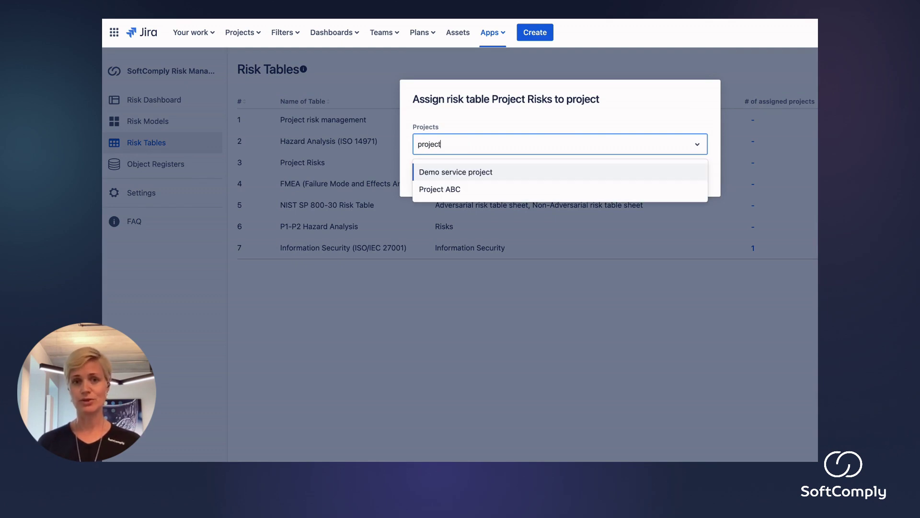
pyautogui.click(631, 193)
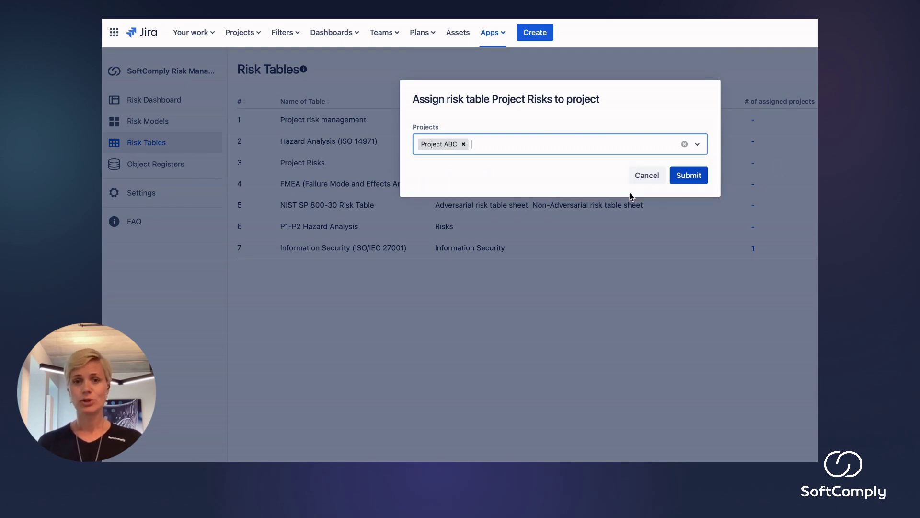
pyautogui.click(685, 179)
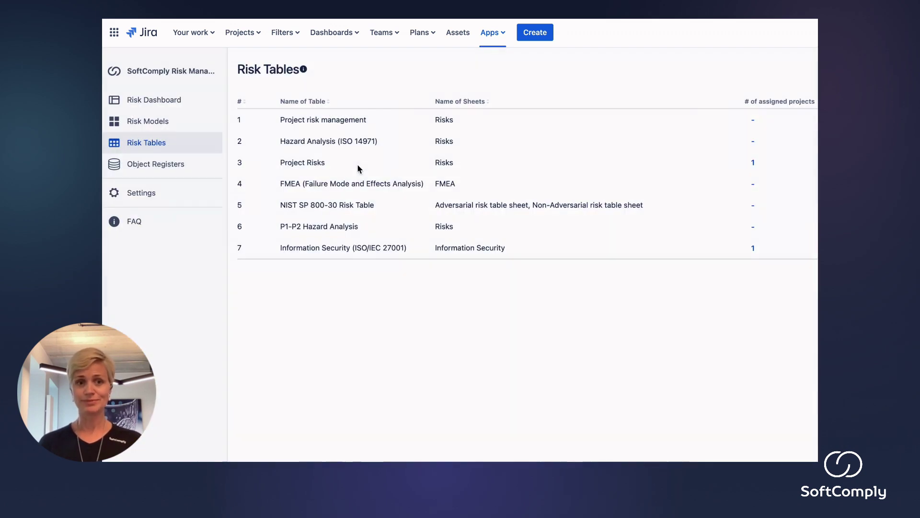
# - Assign the Project Risk Model to Project ABC
pyautogui.click(146, 144)
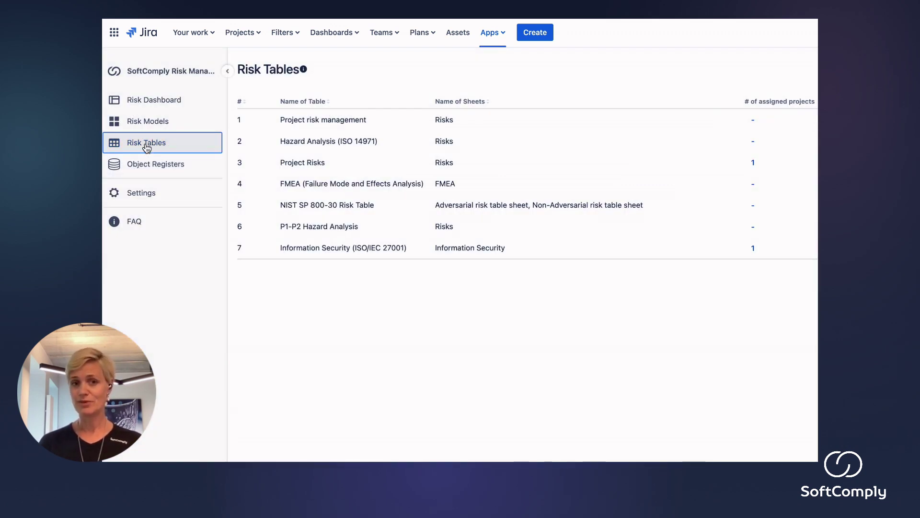
pyautogui.click(149, 122)
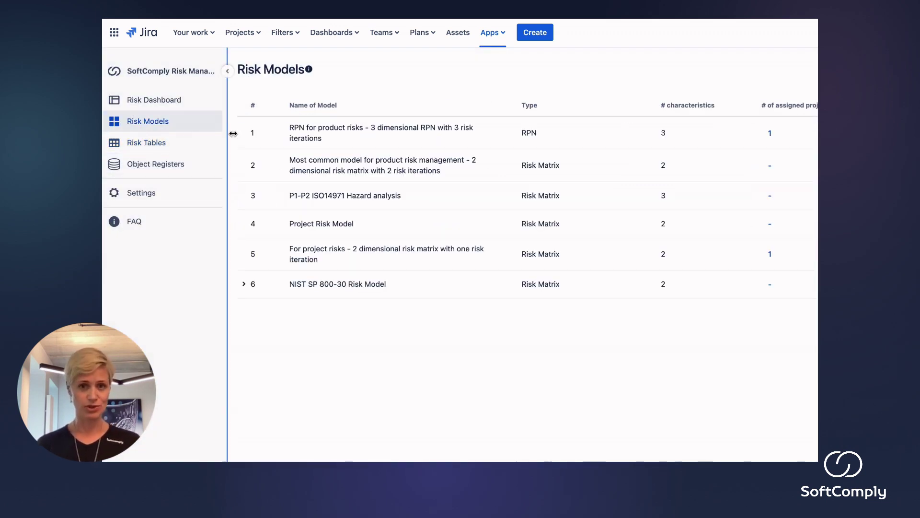
pyautogui.click(792, 224)
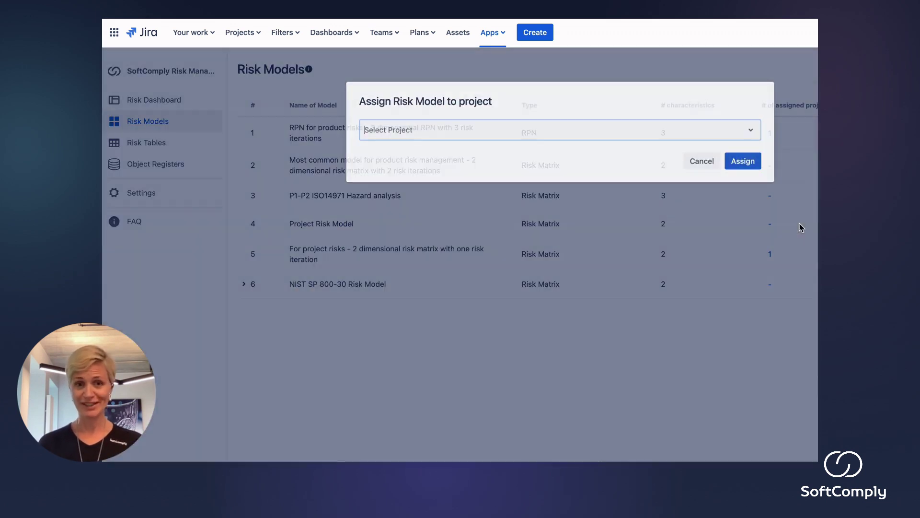
pyautogui.write('projec')
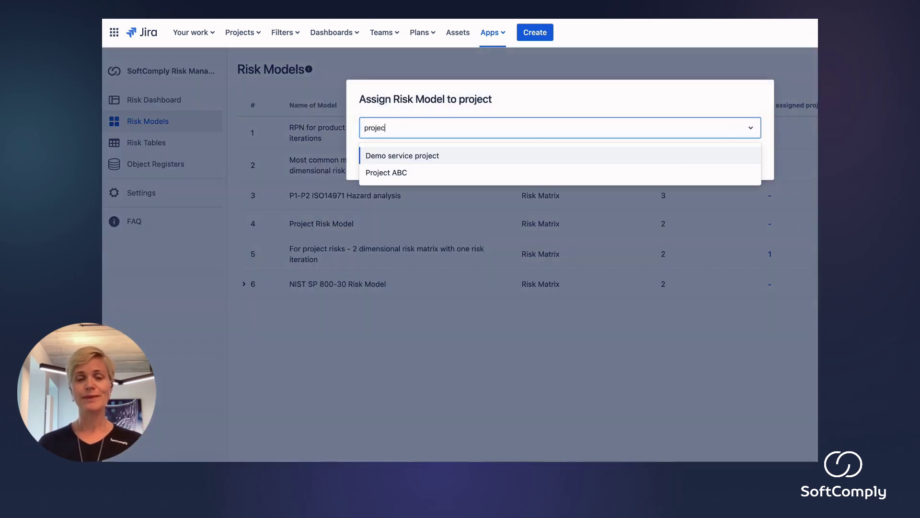
pyautogui.write('t')
pyautogui.click(626, 173)
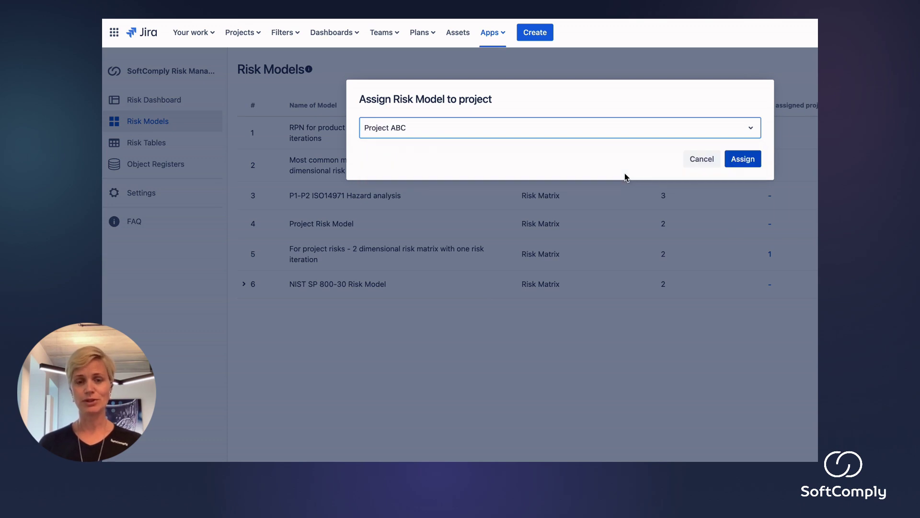
pyautogui.click(743, 159)
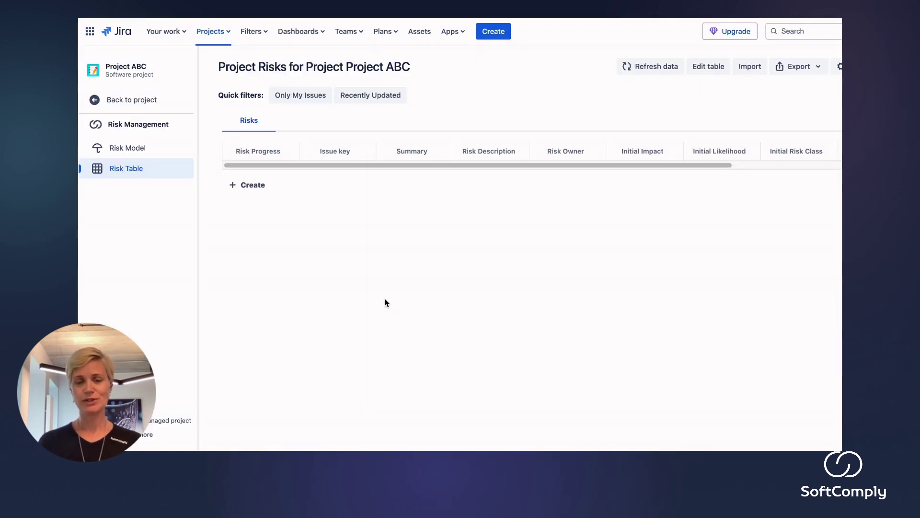
# - Create a Task-type risk named Risk 1 in Project ABC's risk table
pyautogui.click(247, 184)
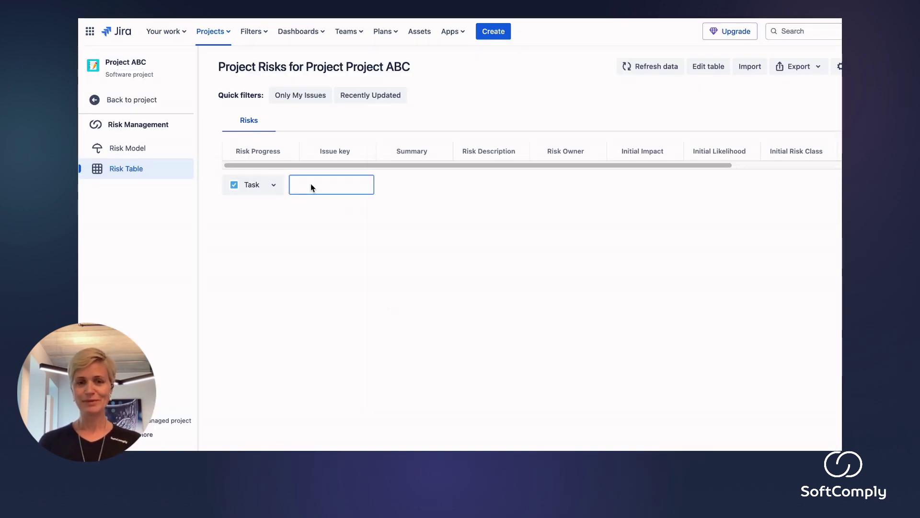
pyautogui.write('Risk 4')
pyautogui.press('Return')
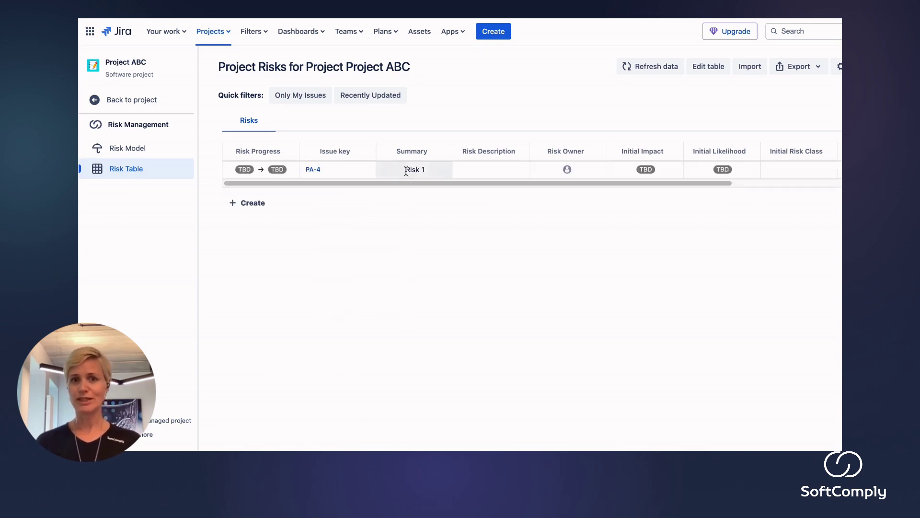
# - Enter "Add description" as Risk 1's risk description and choose a team member as its risk owner
pyautogui.click(477, 172)
pyautogui.write('Add description')
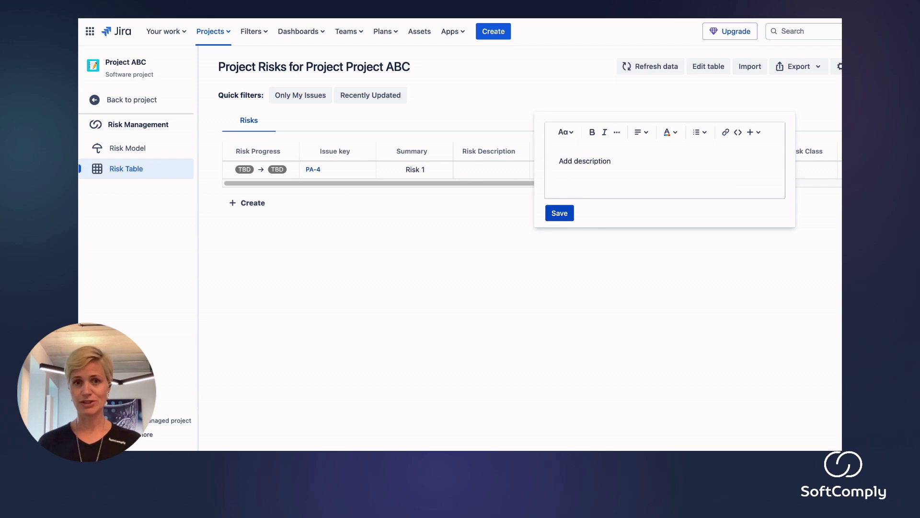
pyautogui.click(560, 212)
pyautogui.click(573, 175)
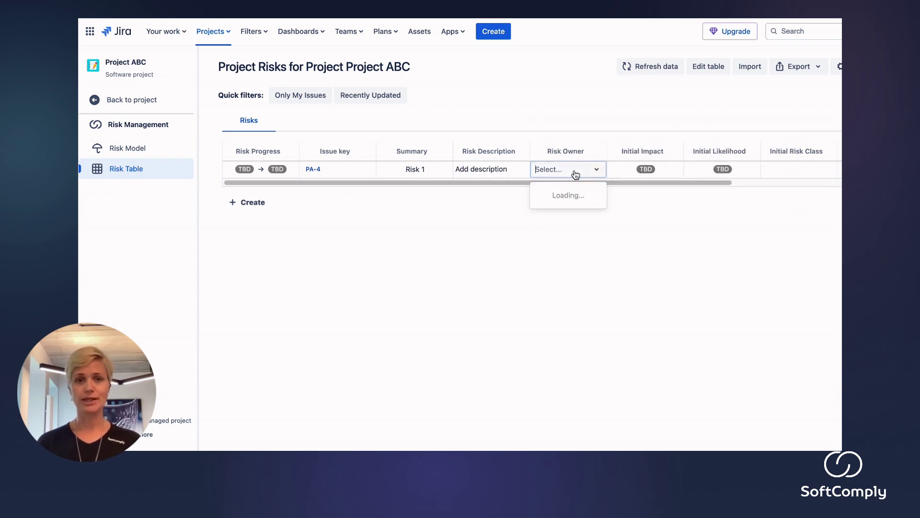
pyautogui.click(578, 193)
# - Set Risk 1's Initial Impact to 4 - Critical and its Initial Likelihood to 3 - Occasional
pyautogui.click(656, 167)
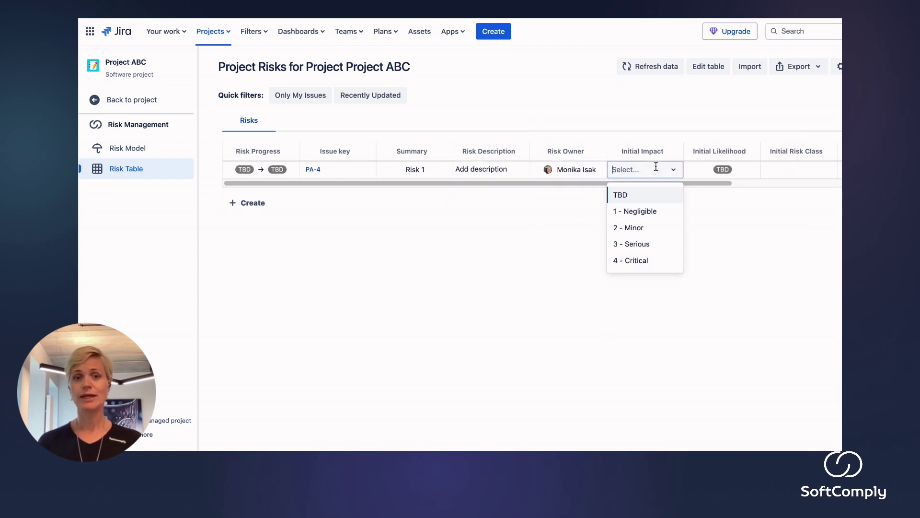
pyautogui.click(662, 261)
pyautogui.click(731, 172)
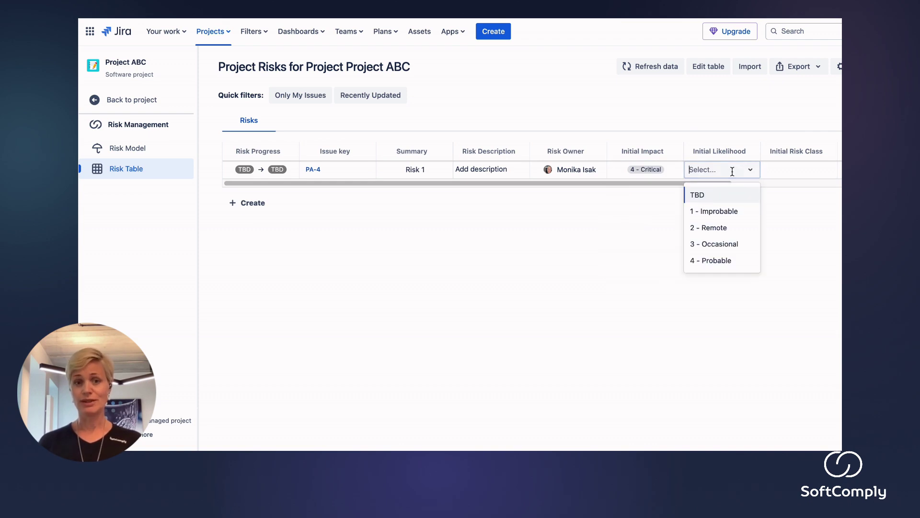
pyautogui.click(742, 244)
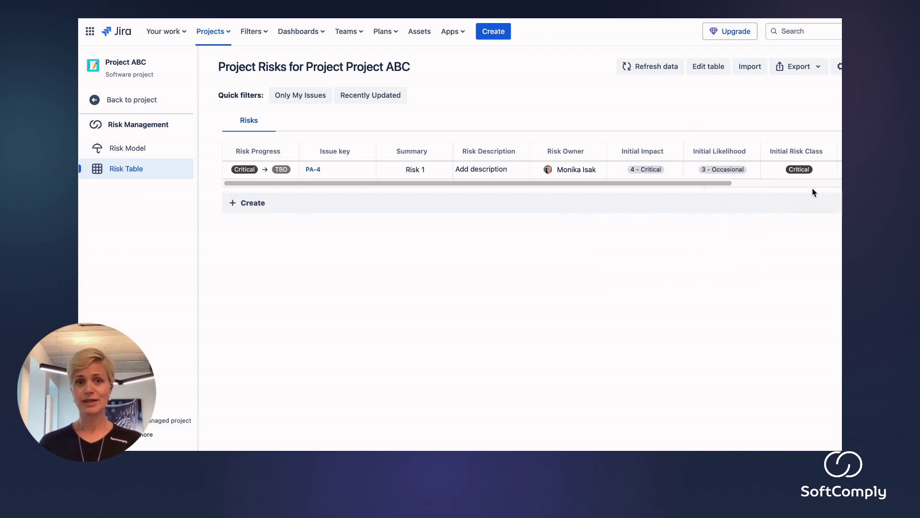
# - Enter "Add notes" as the mitigation notes of Risk 1 and save them
pyautogui.click(863, 169)
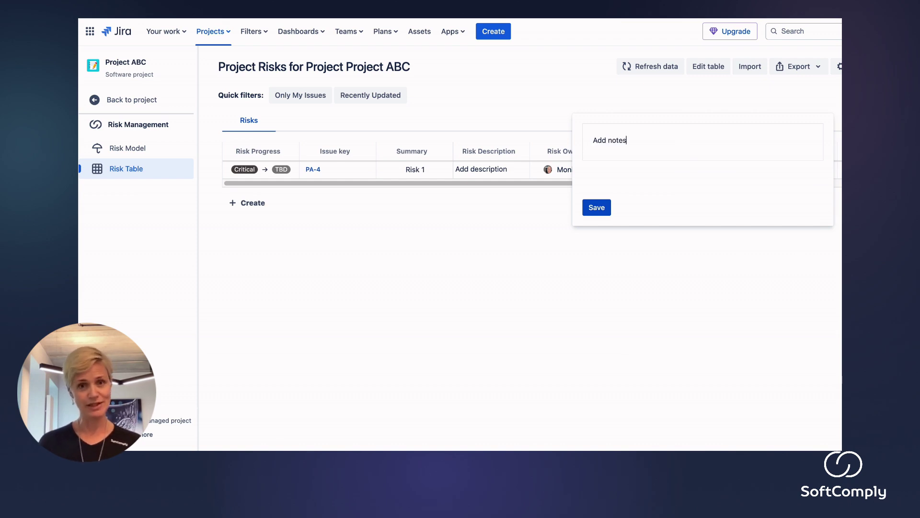
pyautogui.click(598, 208)
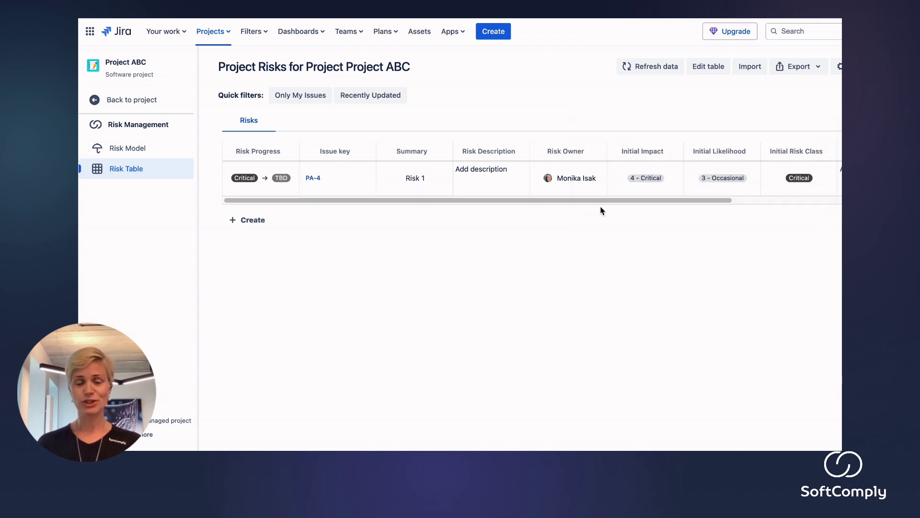
# - Link DEM-3 task 1 and DEM-4 task 2 as Risk 1's mitigation actions and widen the Mitigation actions column
pyautogui.hscroll(3, 681, 182)
pyautogui.hscroll(3, 719, 177)
pyautogui.click(747, 175)
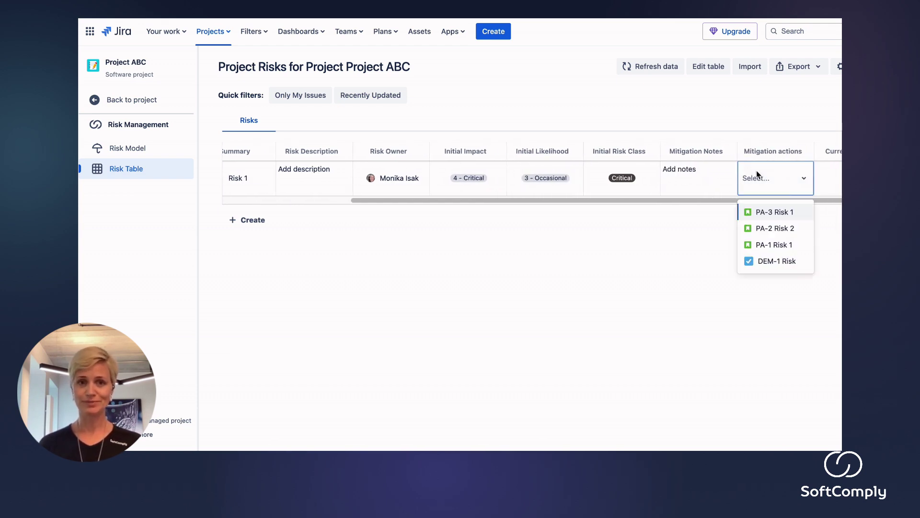
pyautogui.write('tas')
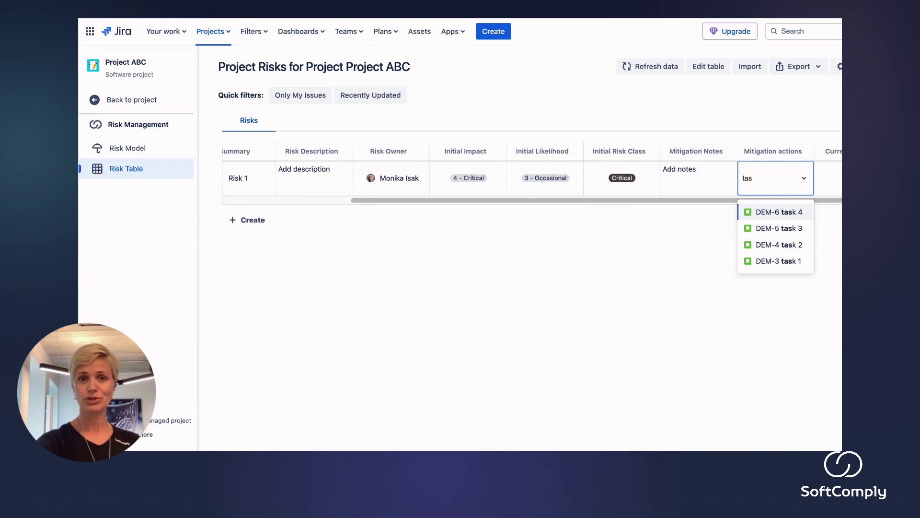
pyautogui.click(768, 261)
pyautogui.write('task')
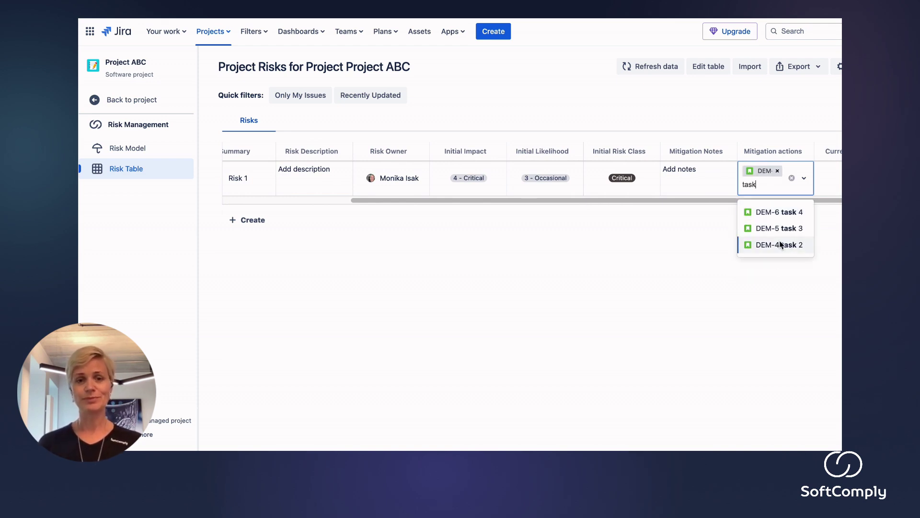
pyautogui.click(780, 245)
pyautogui.press('Return')
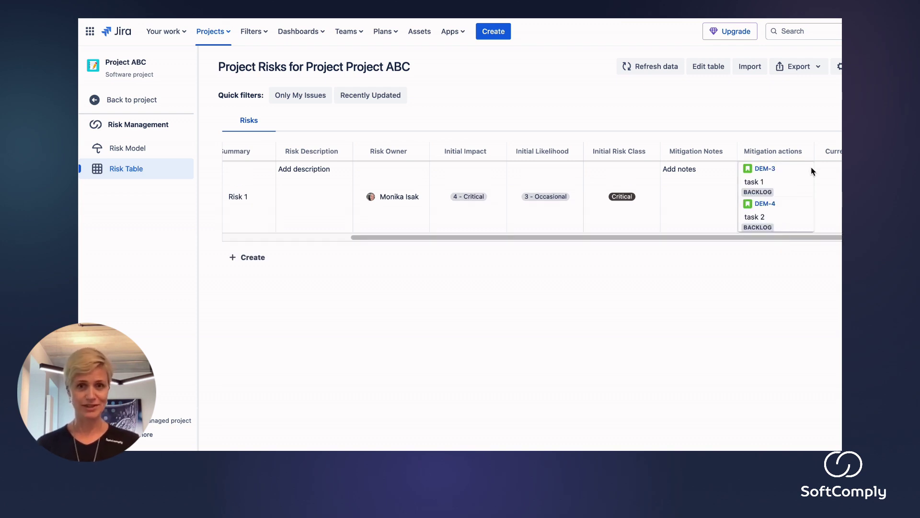
pyautogui.moveTo(815, 151); pyautogui.dragTo(851, 149)
# - Set Risk 1's Current Impact to 2 - Minor and its Current Likelihood to 2 - Remote
pyautogui.hscroll(5, 815, 192)
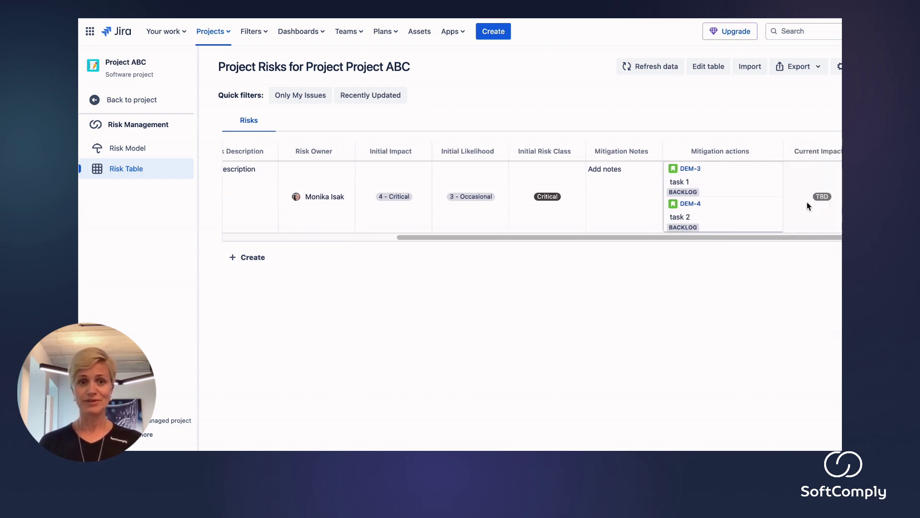
pyautogui.click(777, 196)
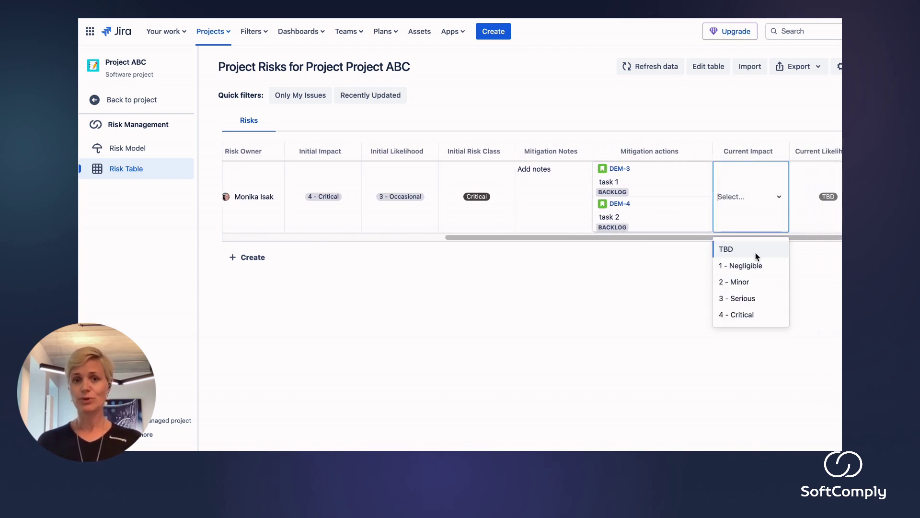
pyautogui.click(758, 285)
pyautogui.click(815, 196)
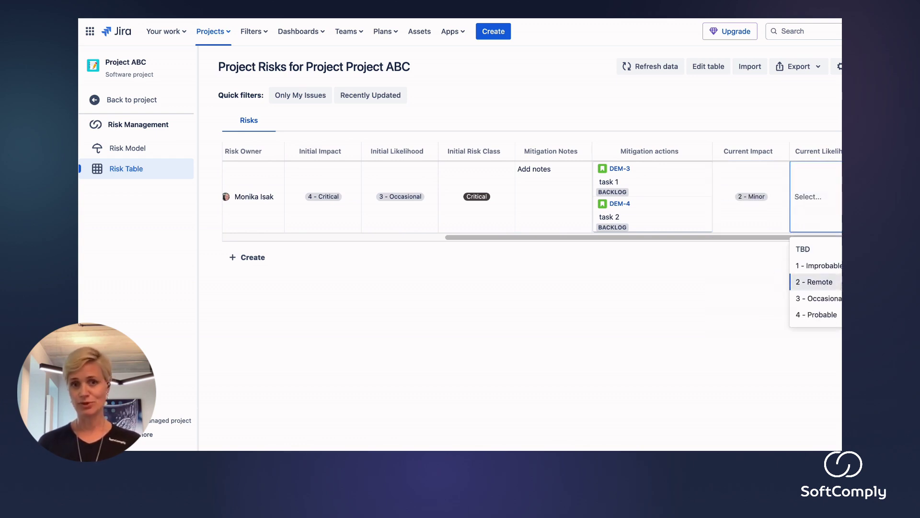
pyautogui.click(815, 282)
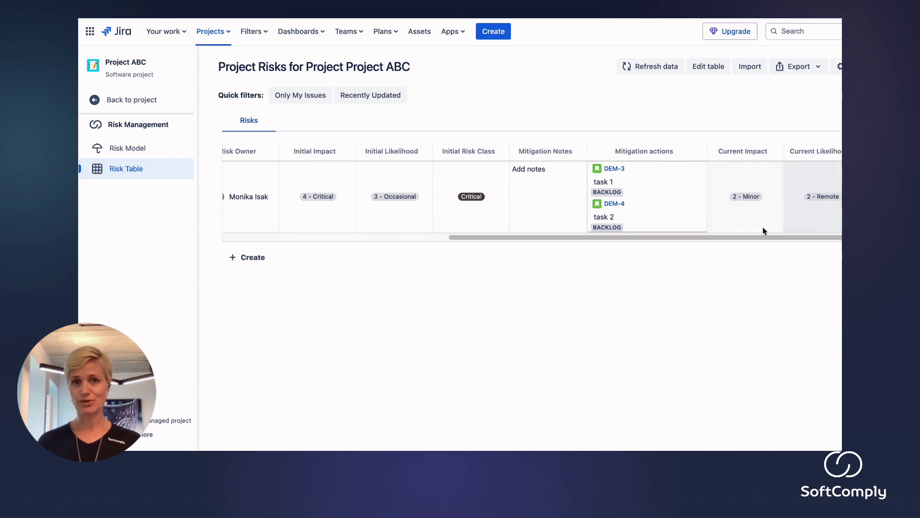
# - Widen the Risk Progress column so both risk classes fit on one line
pyautogui.moveTo(650, 237); pyautogui.dragTo(452, 237)
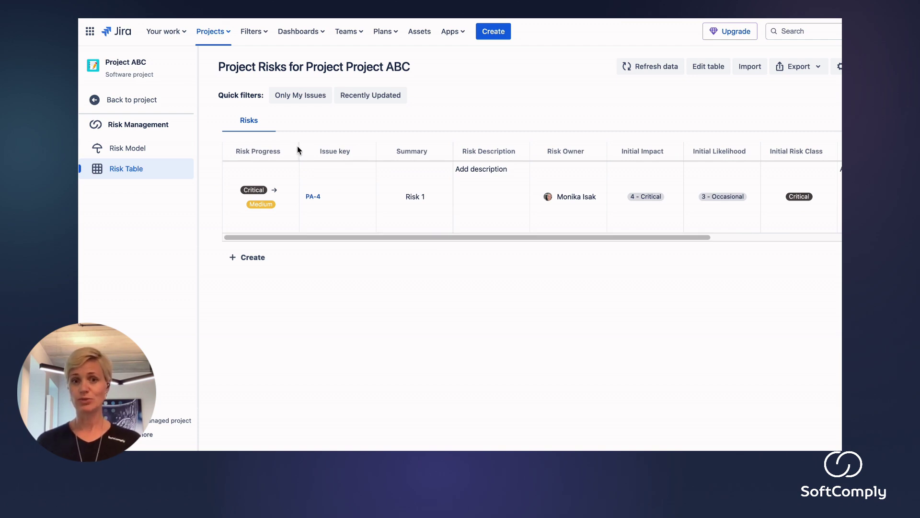
pyautogui.moveTo(298, 152); pyautogui.dragTo(335, 152)
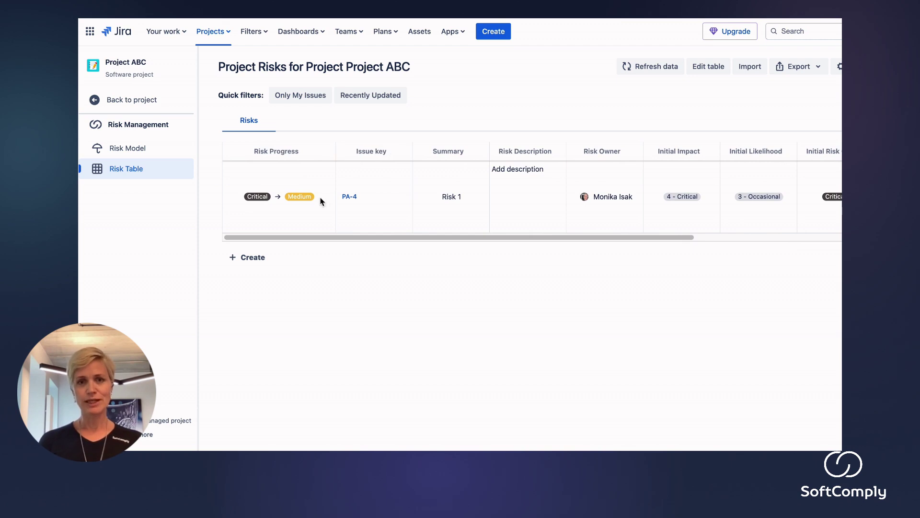
# - Start creating another Task-type risk below Risk 1
pyautogui.click(256, 258)
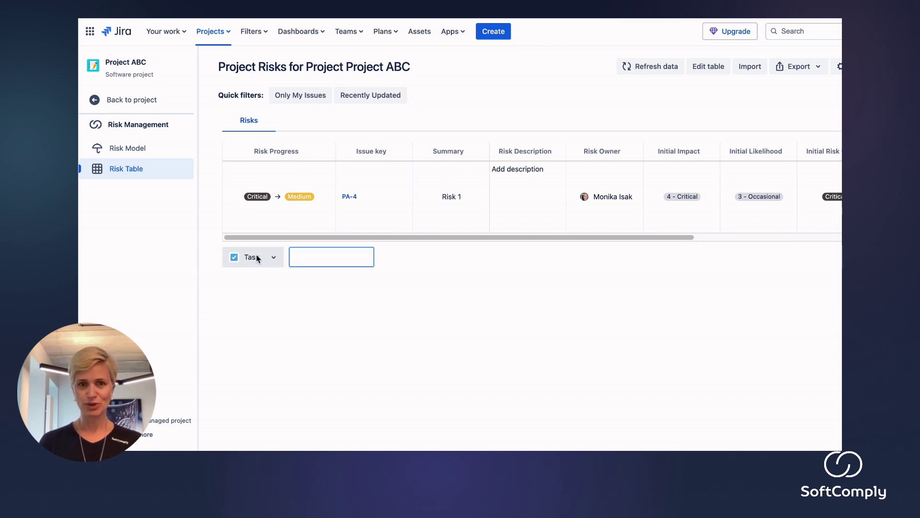